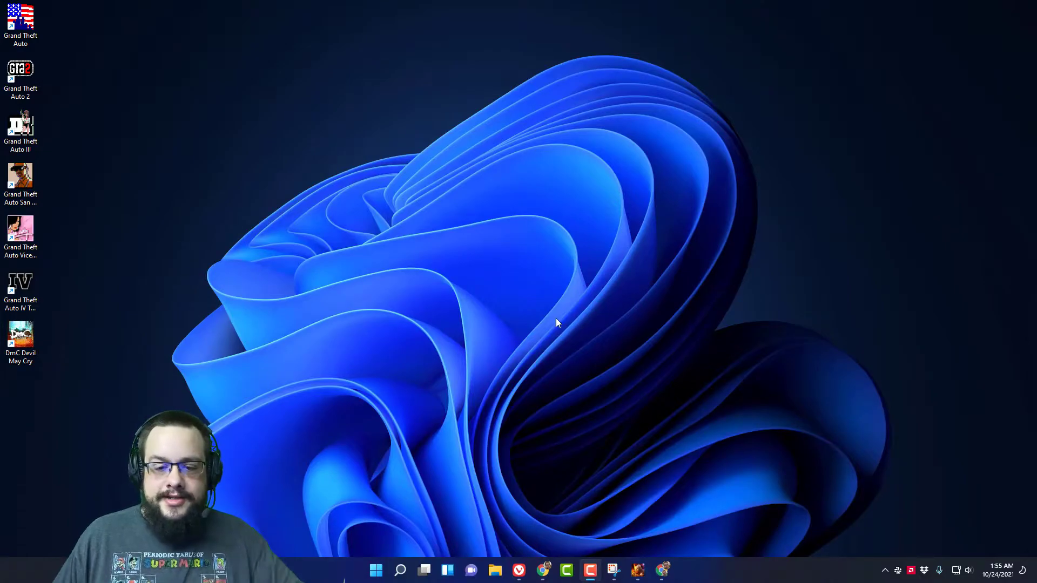
Step: Open the Run dialog from Start search and run regedit to launch Registry Editor
{"action": "left_click", "coordinate": [377, 568]}
{"action": "type", "text": "run"}
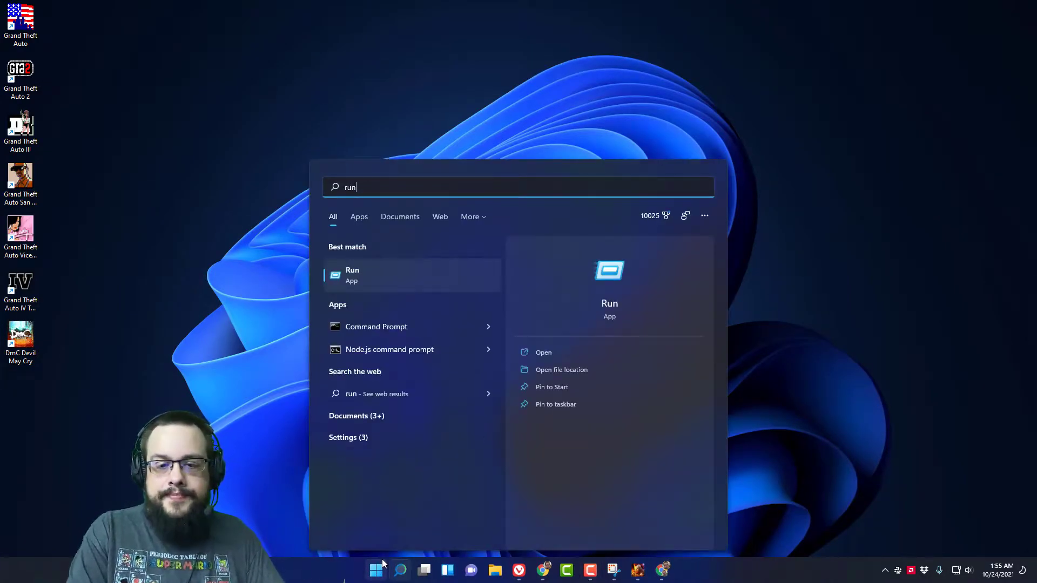
{"action": "key", "text": "Return"}
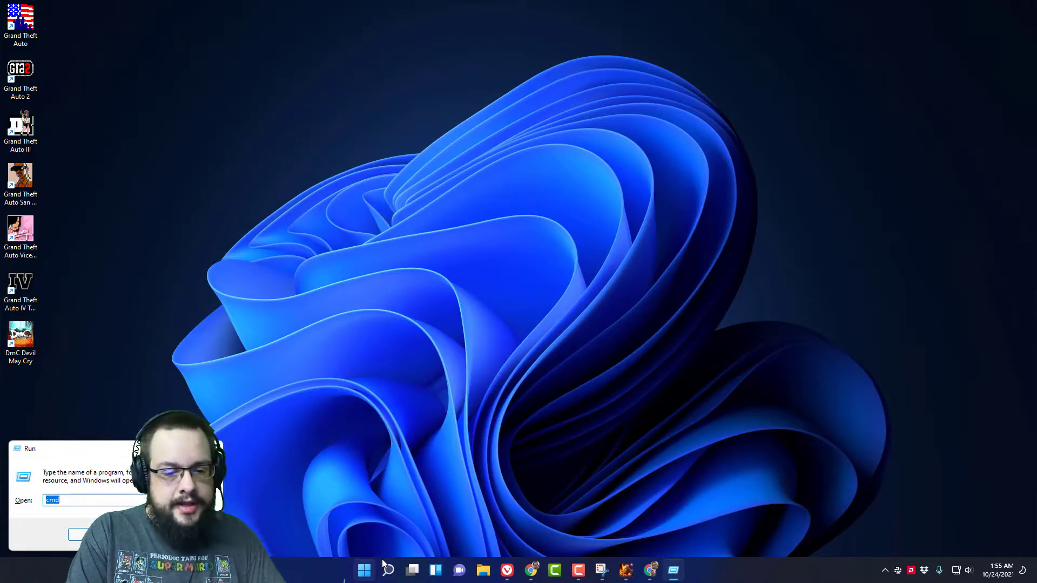
{"action": "type", "text": "regedi"}
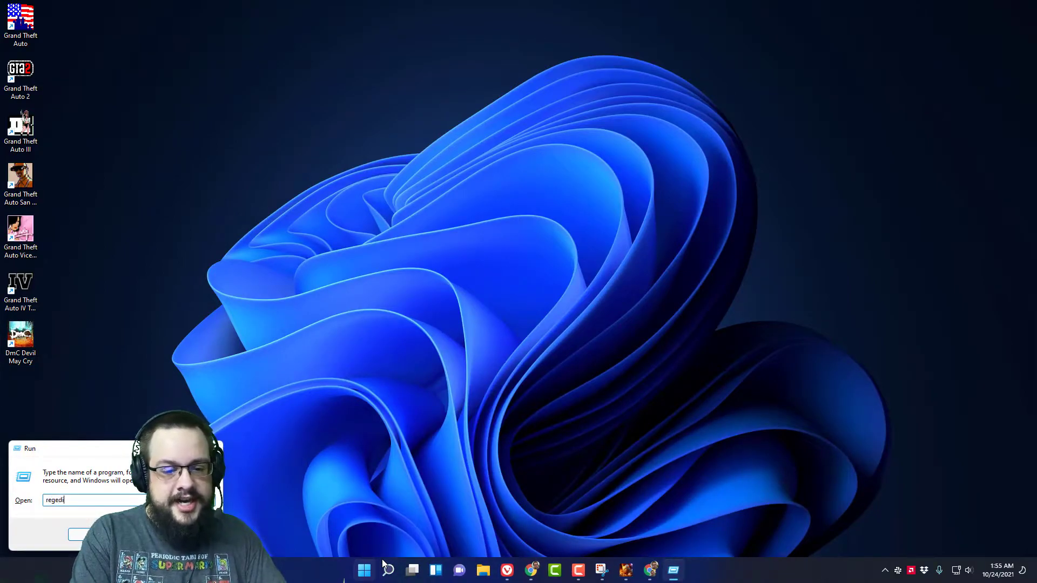
{"action": "type", "text": "t"}
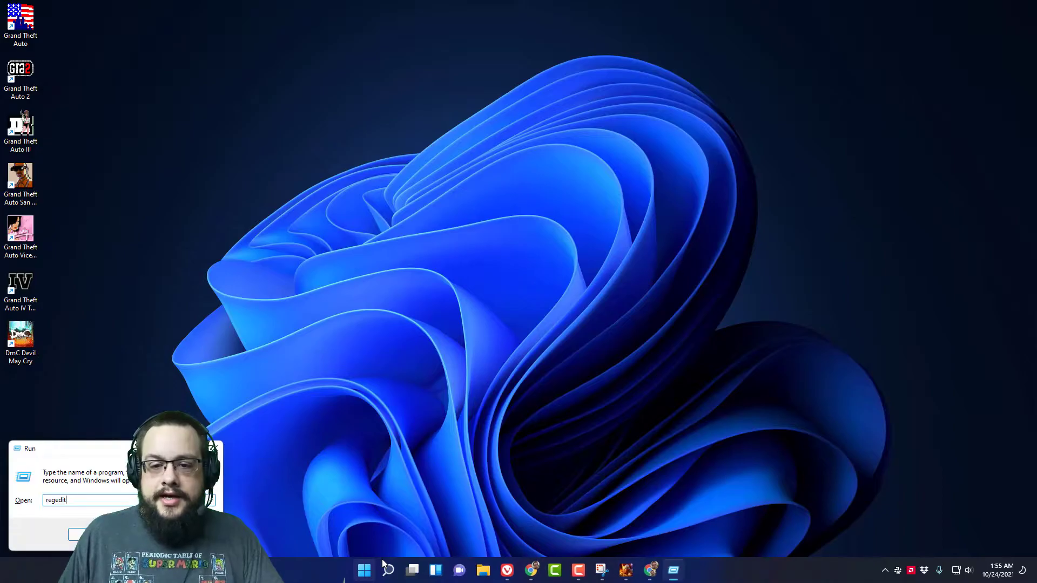
{"action": "key", "text": "Return"}
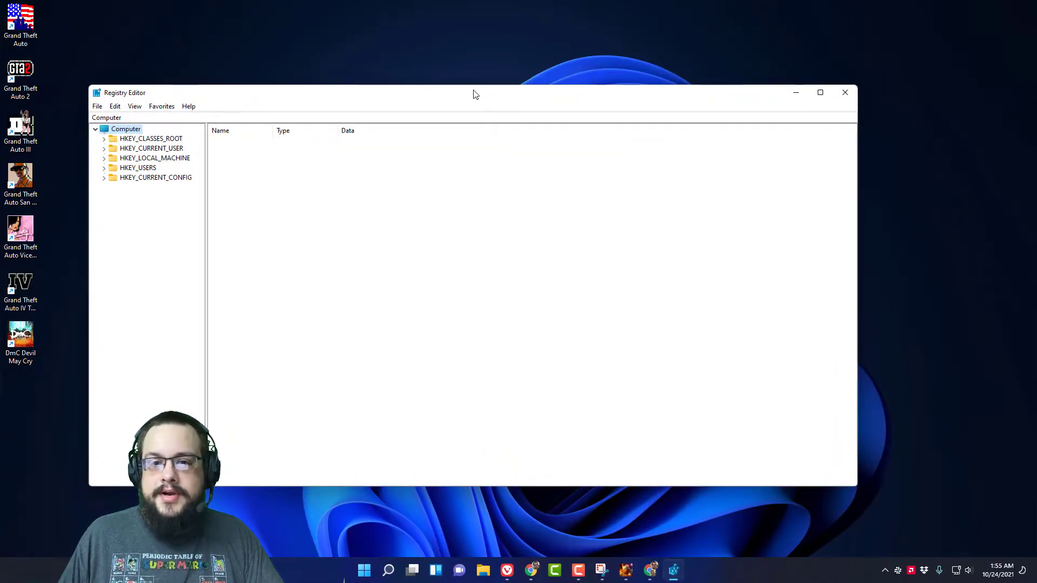
Step: Expand HKEY_CURRENT_USER down to Software\Microsoft in the registry tree
{"action": "left_click_drag", "start_coordinate": [474, 93], "coordinate": [524, 89]}
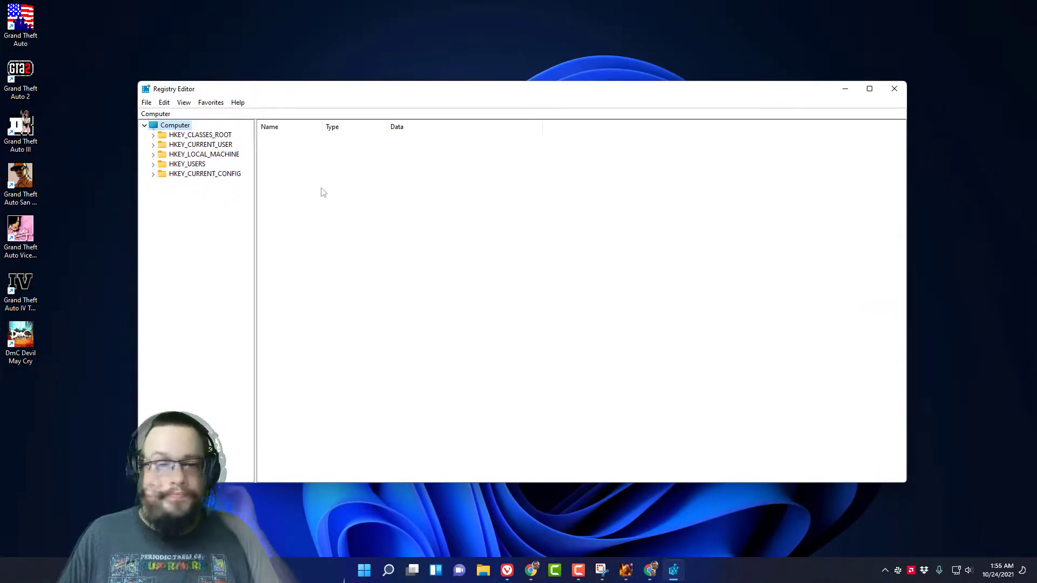
{"action": "left_click", "coordinate": [153, 144]}
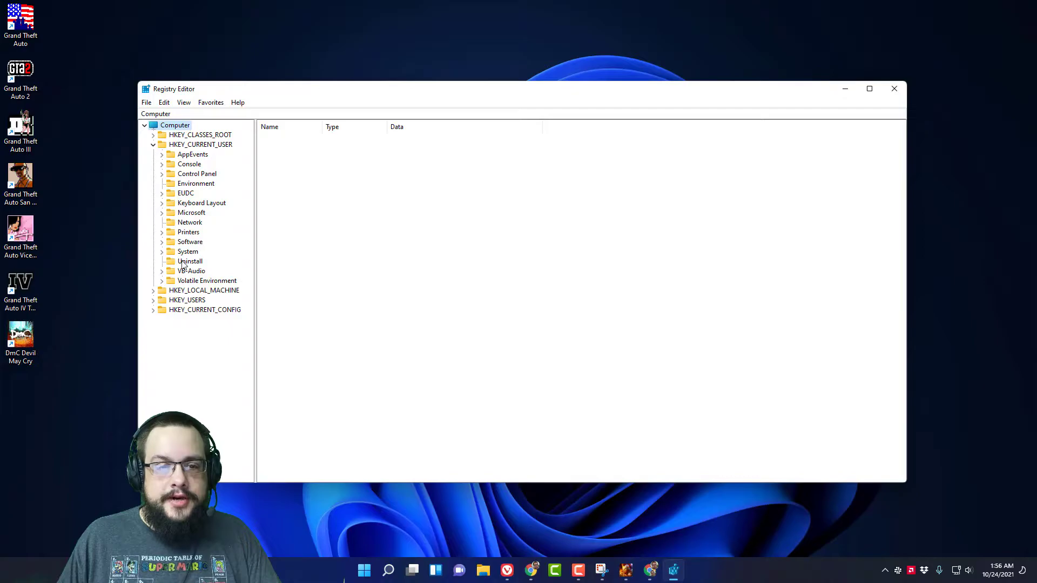
{"action": "left_click", "coordinate": [161, 252]}
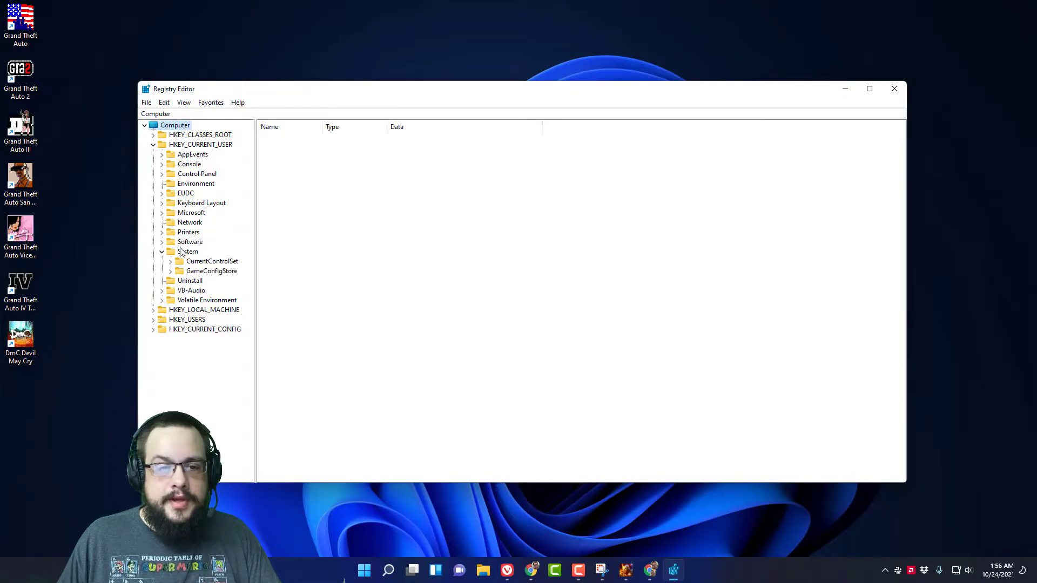
{"action": "left_click", "coordinate": [162, 252]}
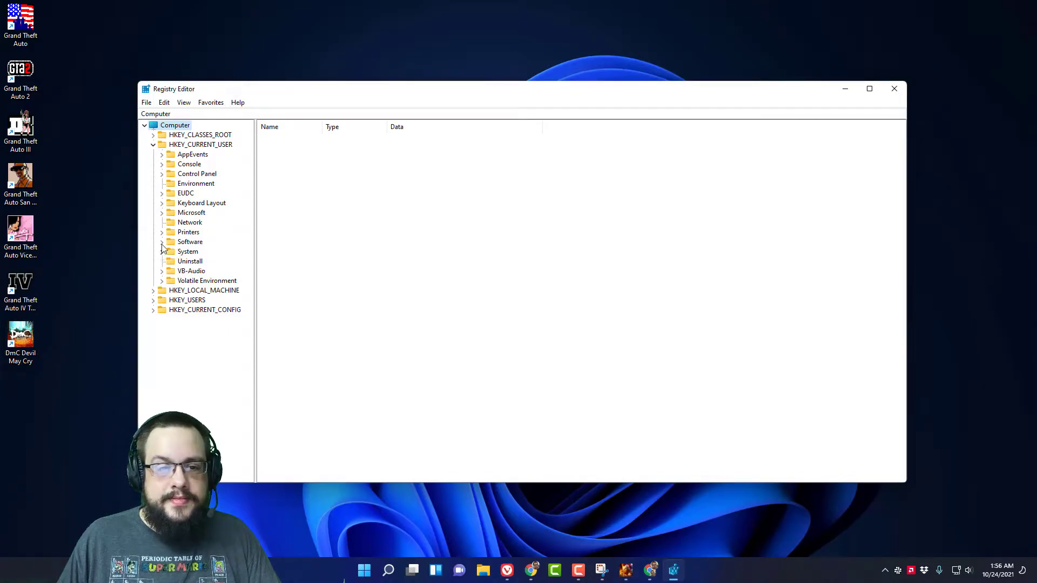
{"action": "left_click", "coordinate": [162, 242]}
{"action": "scroll", "coordinate": [178, 261], "scroll_direction": "down", "scroll_amount": 13}
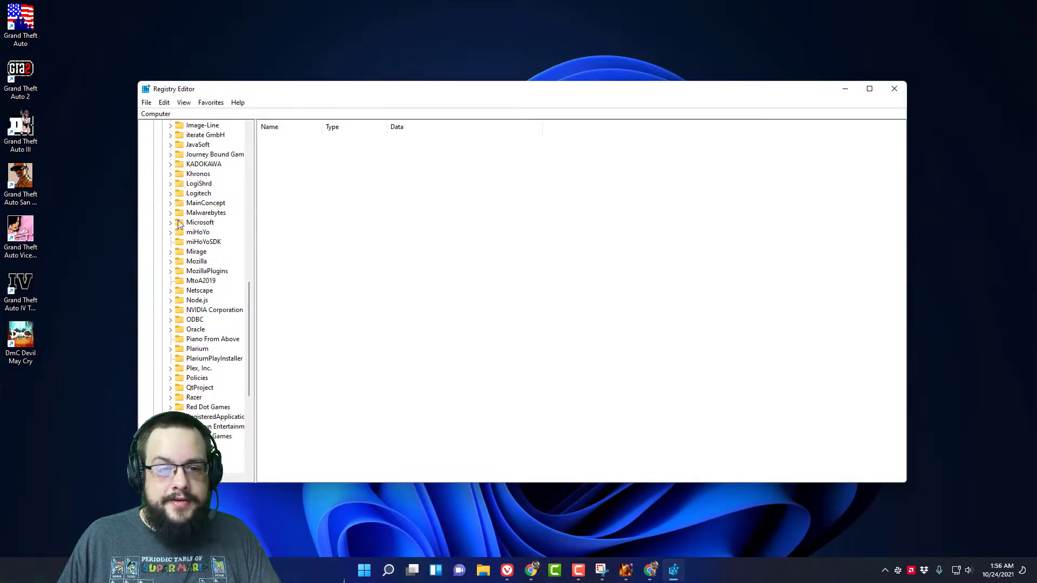
{"action": "left_click", "coordinate": [170, 222]}
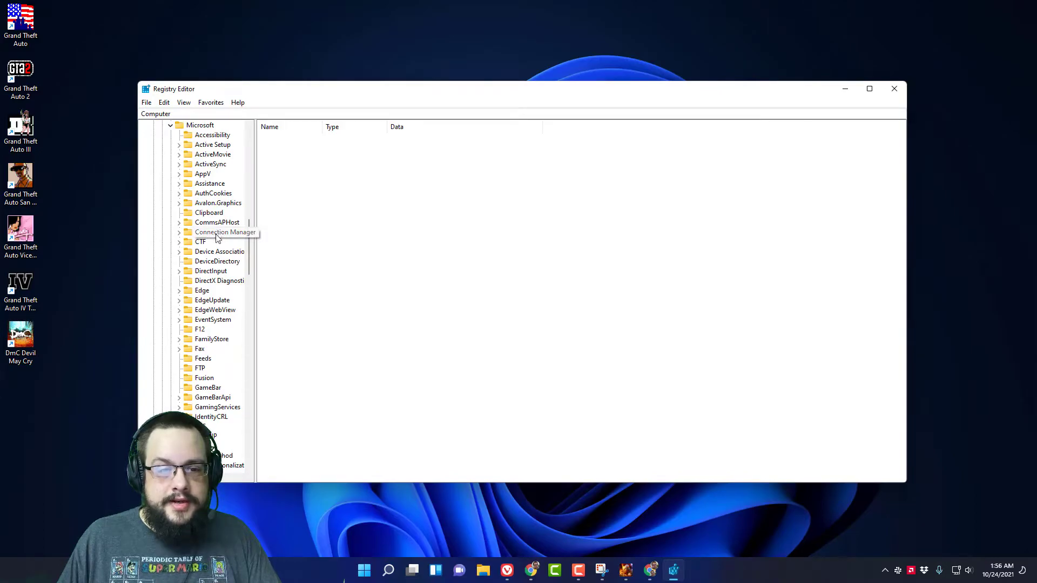
Step: Expand Windows, CurrentVersion and Explorer, then select the Advanced key to list its values
{"action": "scroll", "coordinate": [215, 243], "scroll_direction": "down", "scroll_amount": 8}
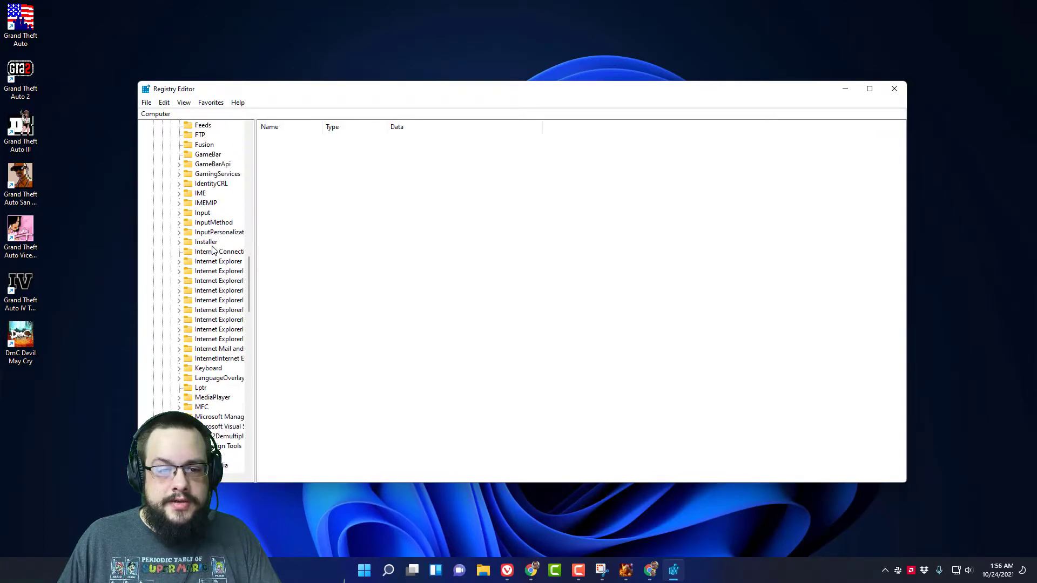
{"action": "scroll", "coordinate": [214, 248], "scroll_direction": "down", "scroll_amount": 18}
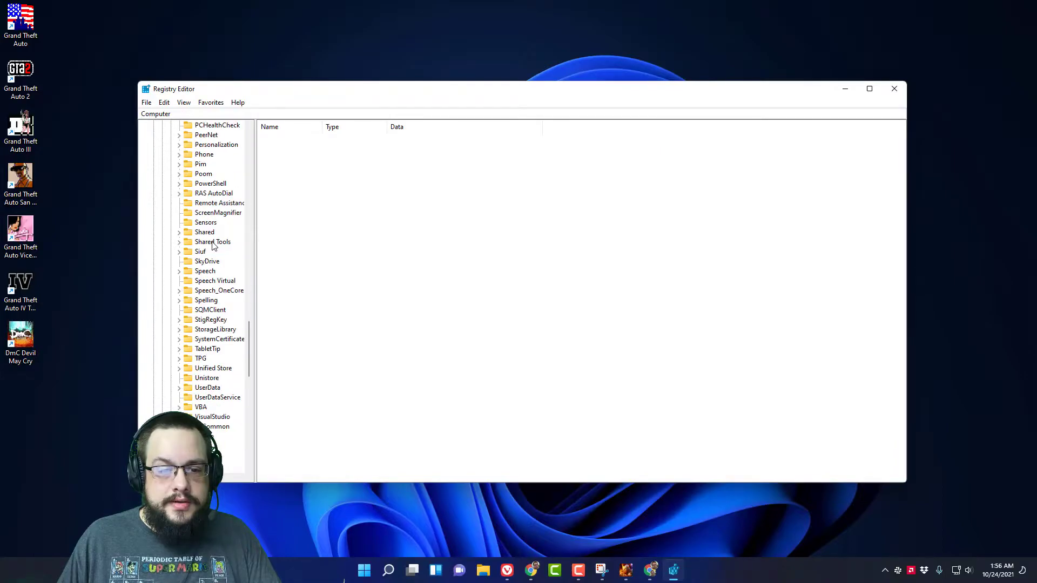
{"action": "scroll", "coordinate": [213, 246], "scroll_direction": "down", "scroll_amount": 4}
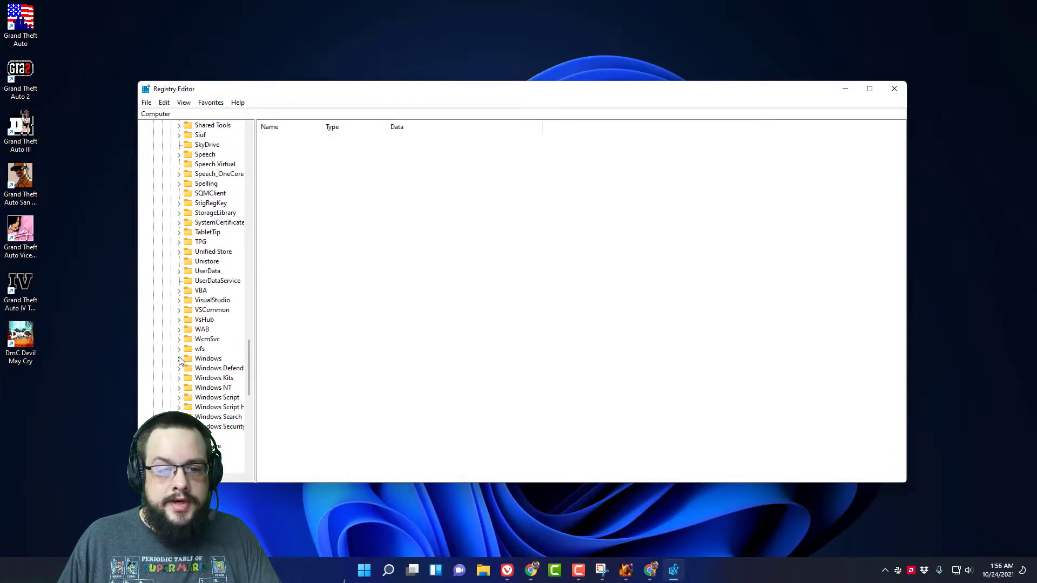
{"action": "left_click", "coordinate": [179, 359]}
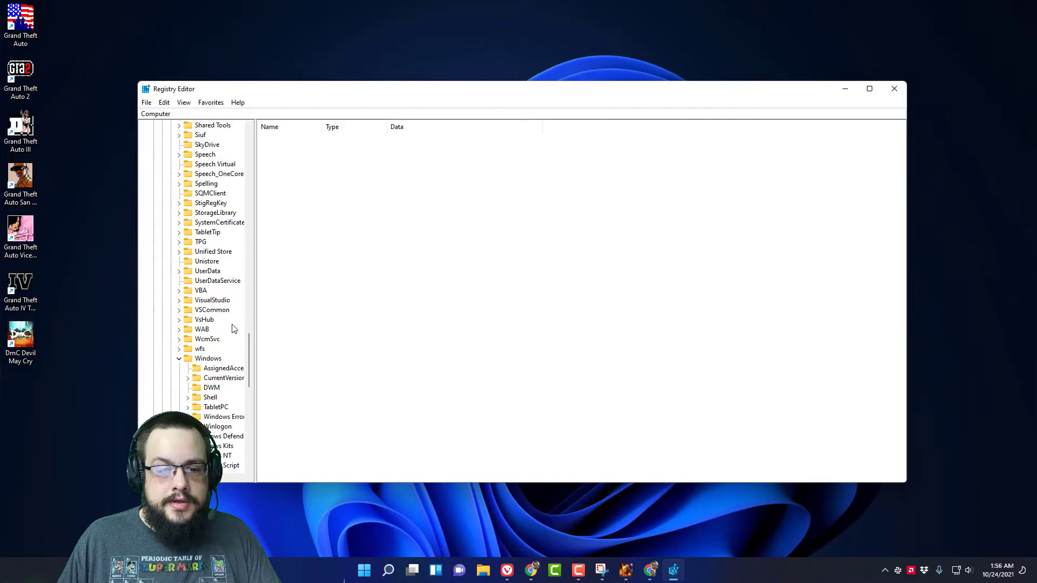
{"action": "left_click", "coordinate": [187, 378]}
{"action": "scroll", "coordinate": [226, 351], "scroll_direction": "down", "scroll_amount": 1}
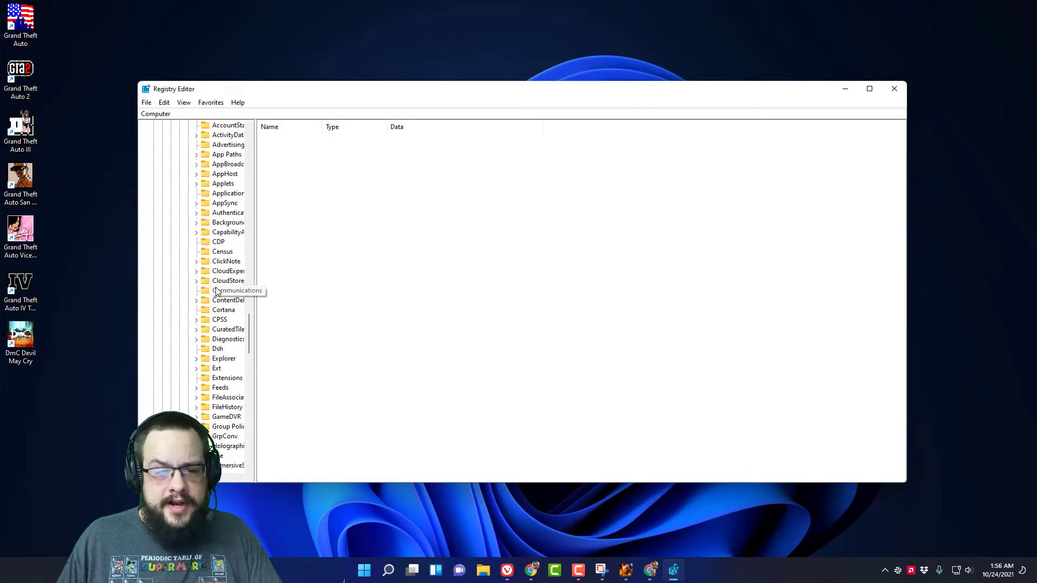
{"action": "left_click", "coordinate": [197, 358]}
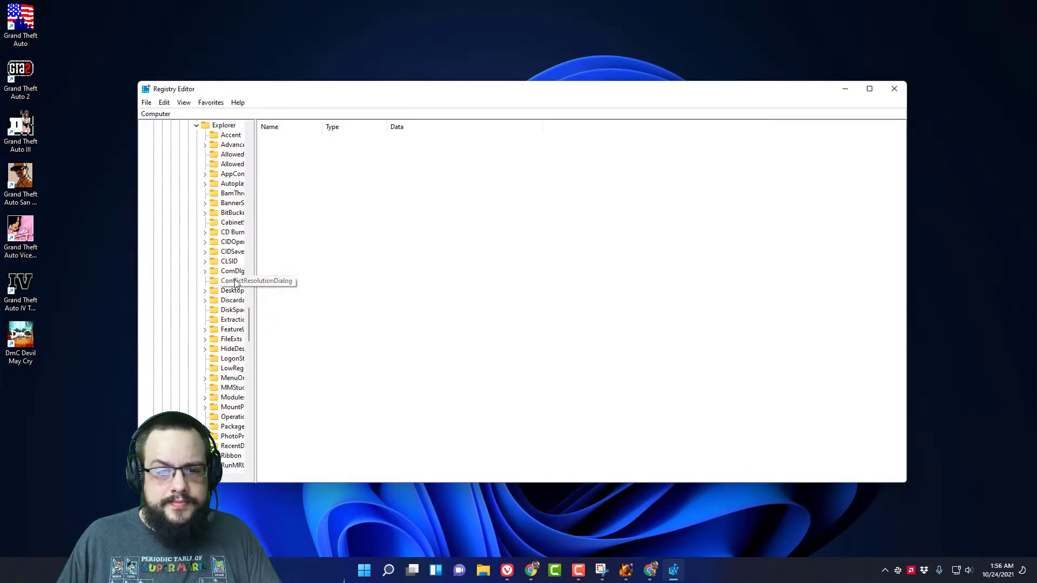
{"action": "left_click", "coordinate": [206, 146]}
{"action": "left_click", "coordinate": [226, 145]}
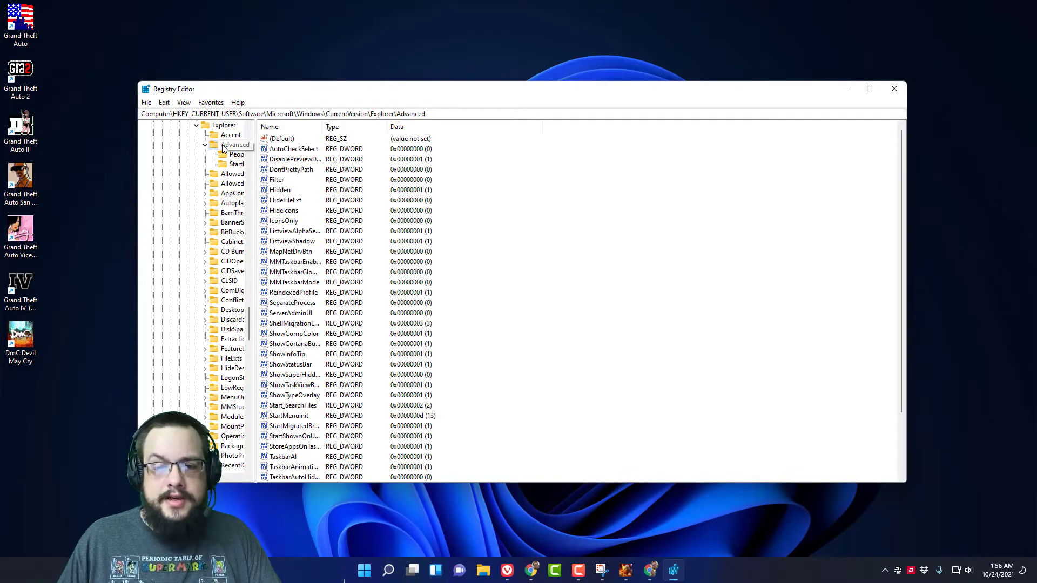
Step: Add a new DWORD (32-bit) value named TaskbarSi to the Advanced key
{"action": "right_click", "coordinate": [225, 146]}
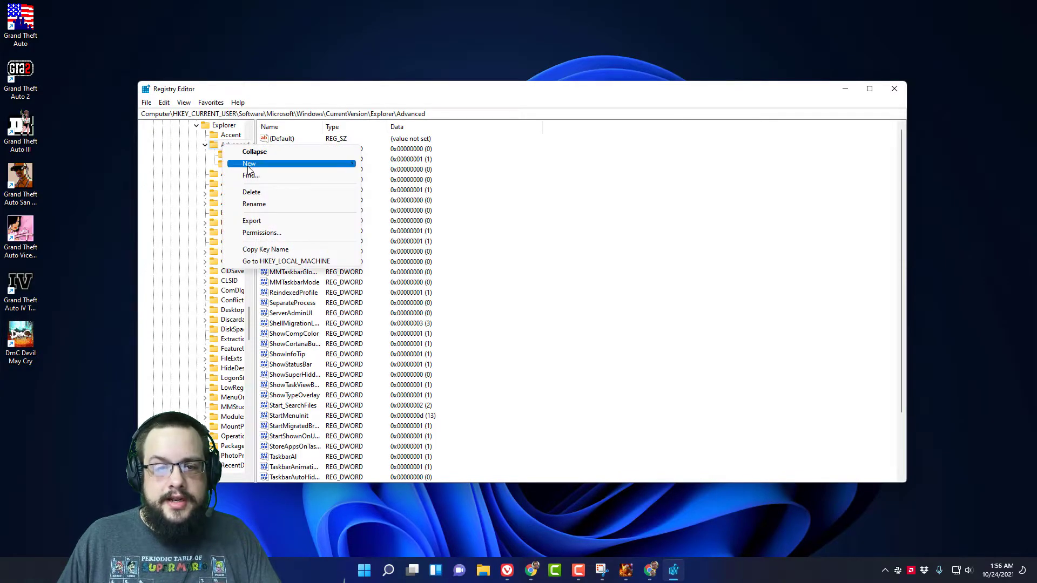
{"action": "mouse_move", "coordinate": [250, 168]}
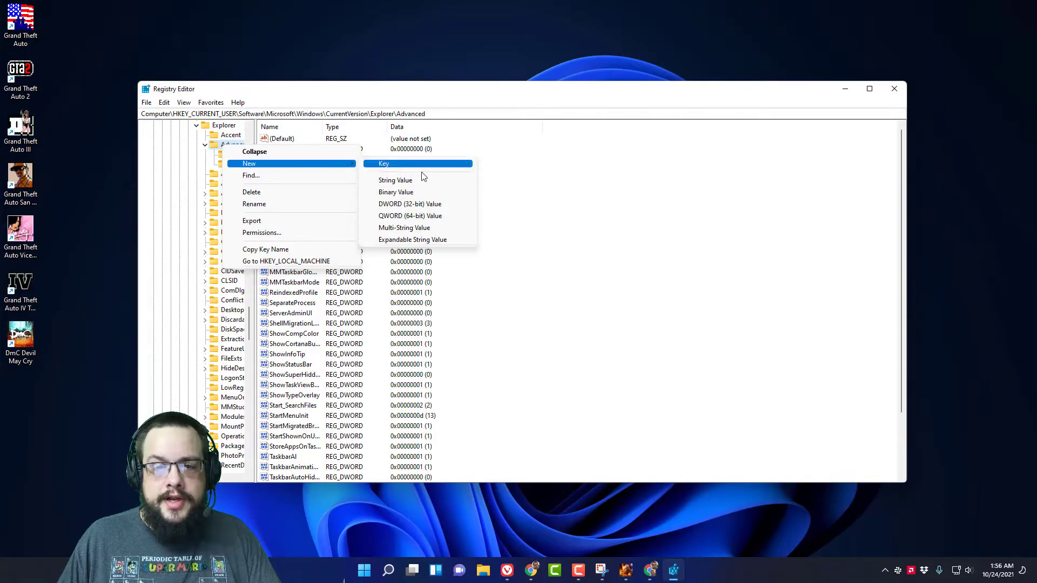
{"action": "left_click", "coordinate": [442, 207]}
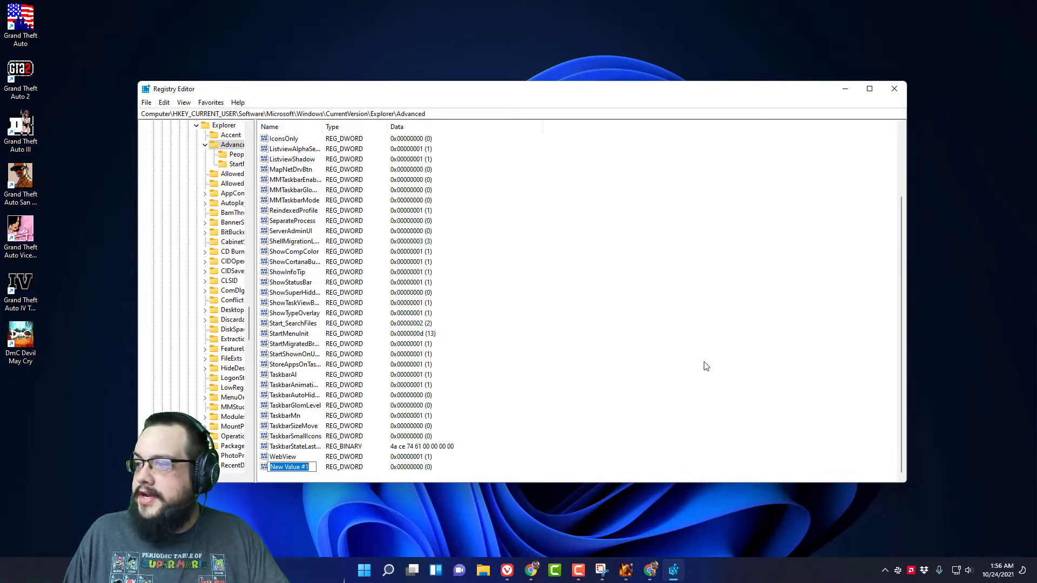
{"action": "type", "text": "Taskb"}
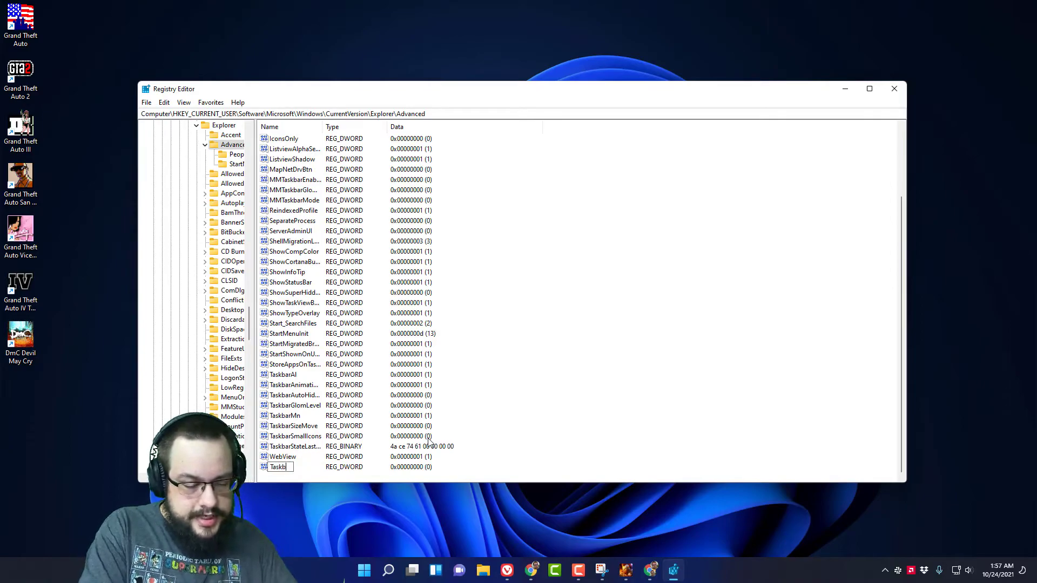
{"action": "type", "text": "arSi"}
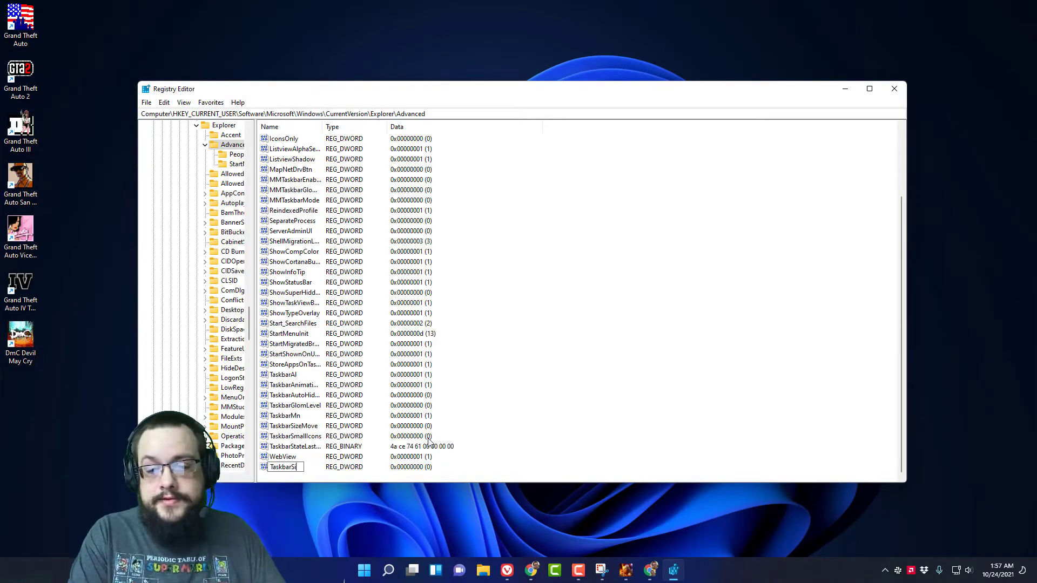
{"action": "key", "text": "Return"}
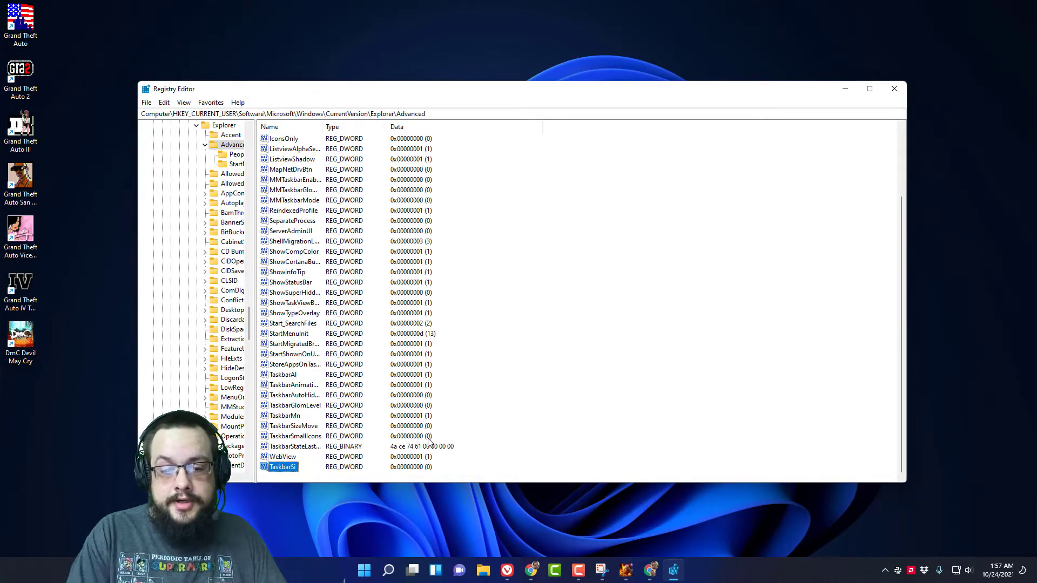
Step: Edit TaskbarSi and replace its value data 0 with 2
{"action": "double_click", "coordinate": [284, 468]}
{"action": "left_click_drag", "start_coordinate": [268, 146], "coordinate": [453, 171]}
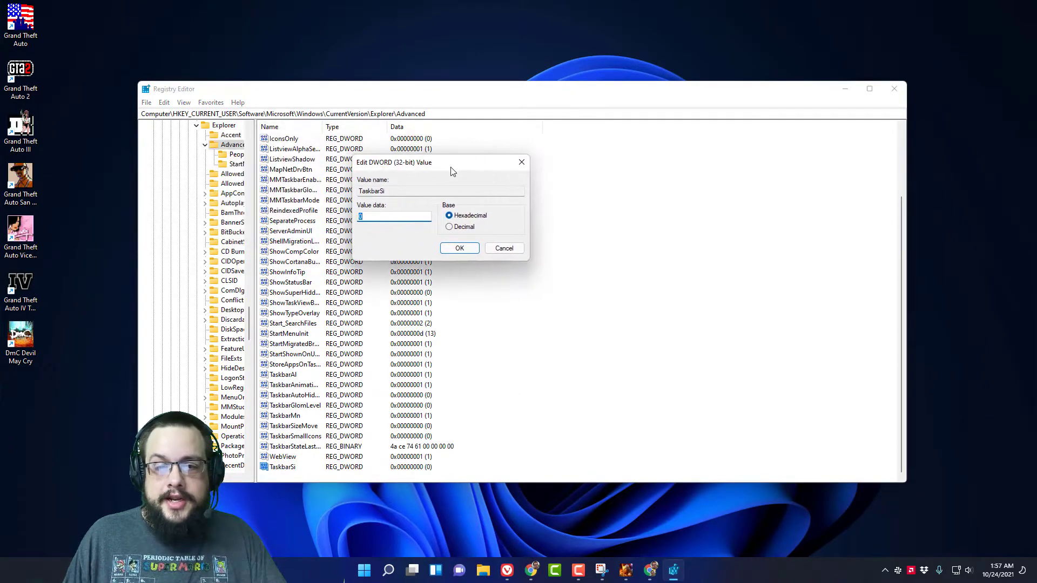
{"action": "double_click", "coordinate": [385, 215]}
{"action": "type", "text": "2"}
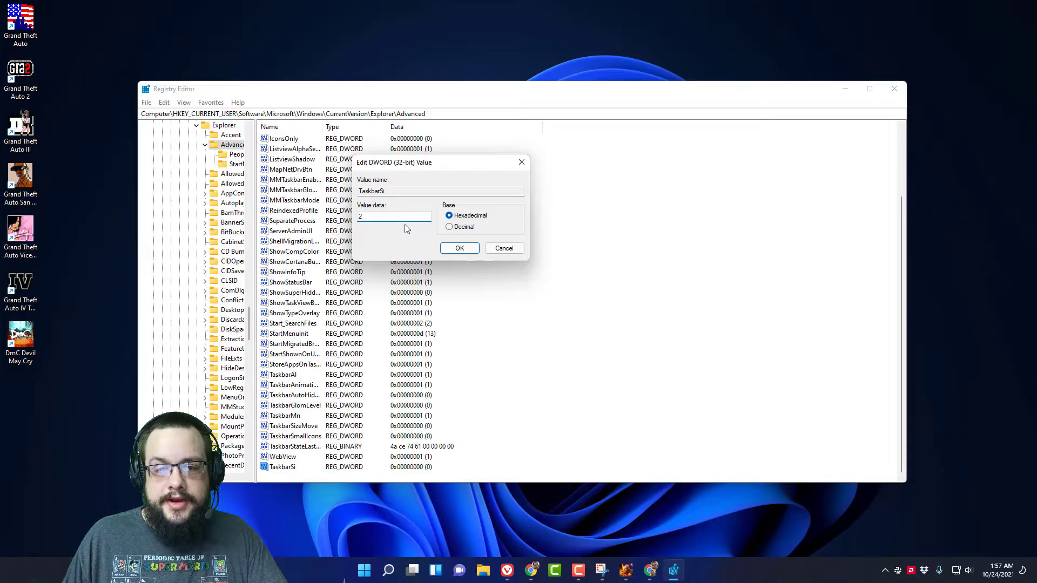
{"action": "left_click", "coordinate": [459, 248]}
{"action": "left_click", "coordinate": [146, 103]}
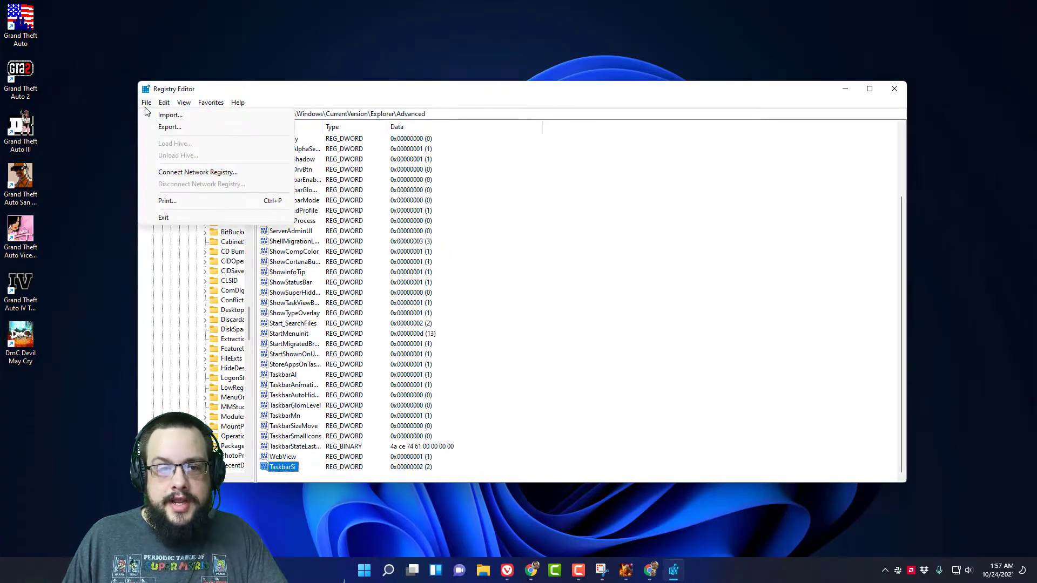
{"action": "left_click", "coordinate": [150, 108]}
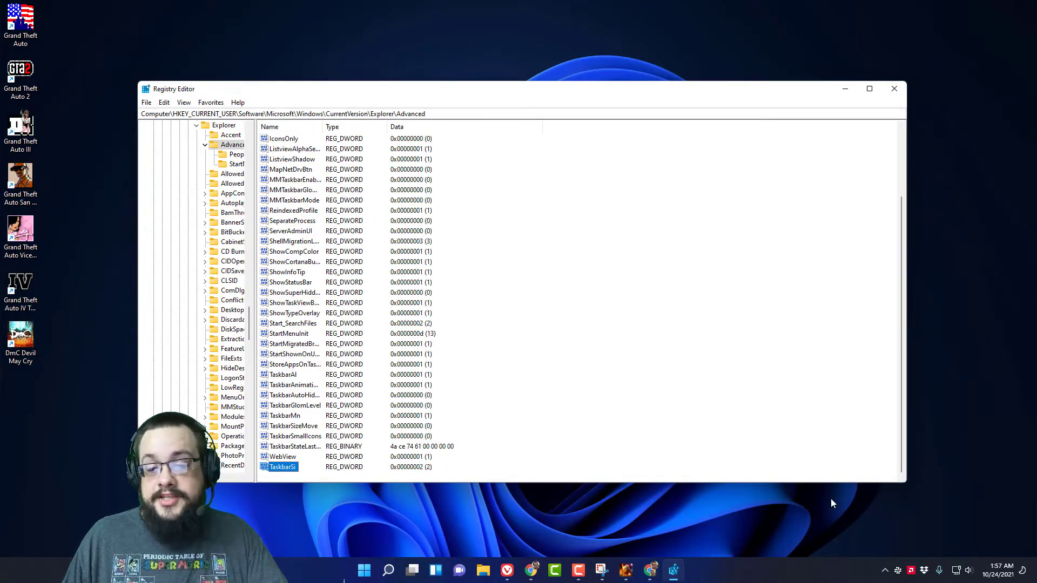
Step: Restart the Windows Explorer process in Task Manager so TaskbarSi 2 takes effect
{"action": "right_click", "coordinate": [363, 576]}
{"action": "left_click", "coordinate": [360, 439]}
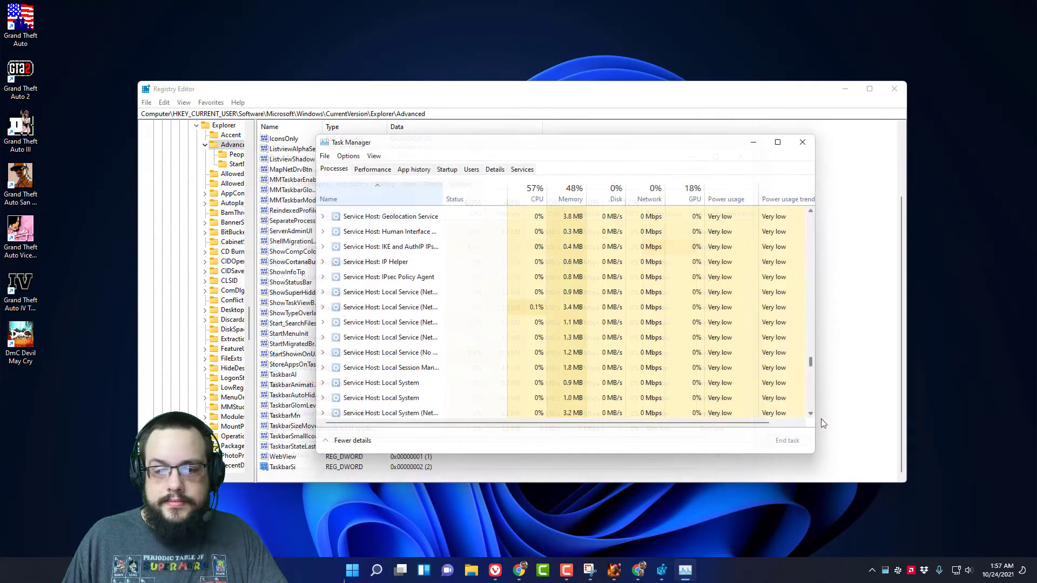
{"action": "scroll", "coordinate": [811, 387], "scroll_direction": "down", "scroll_amount": 10}
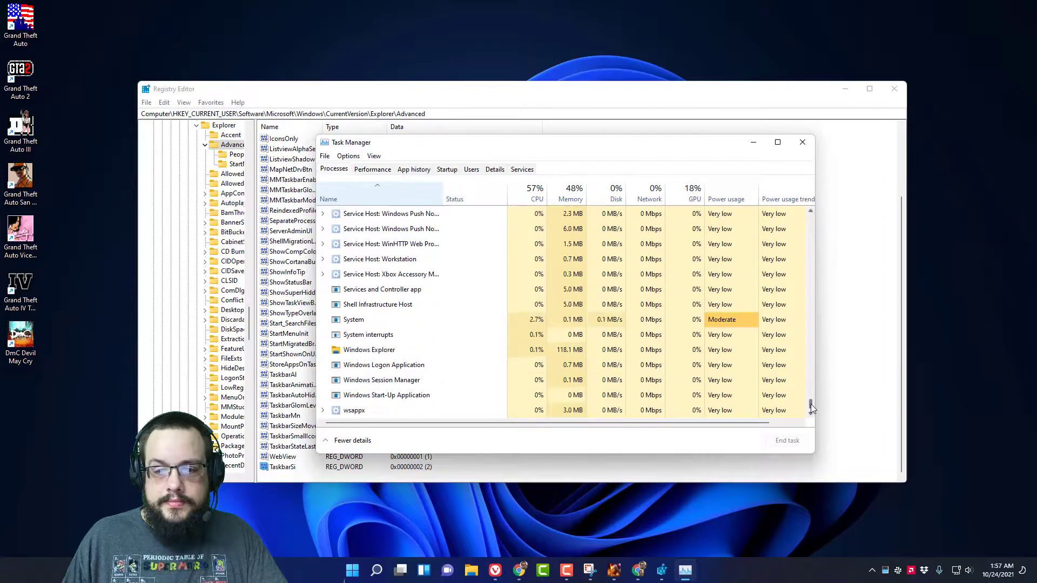
{"action": "left_click", "coordinate": [484, 348]}
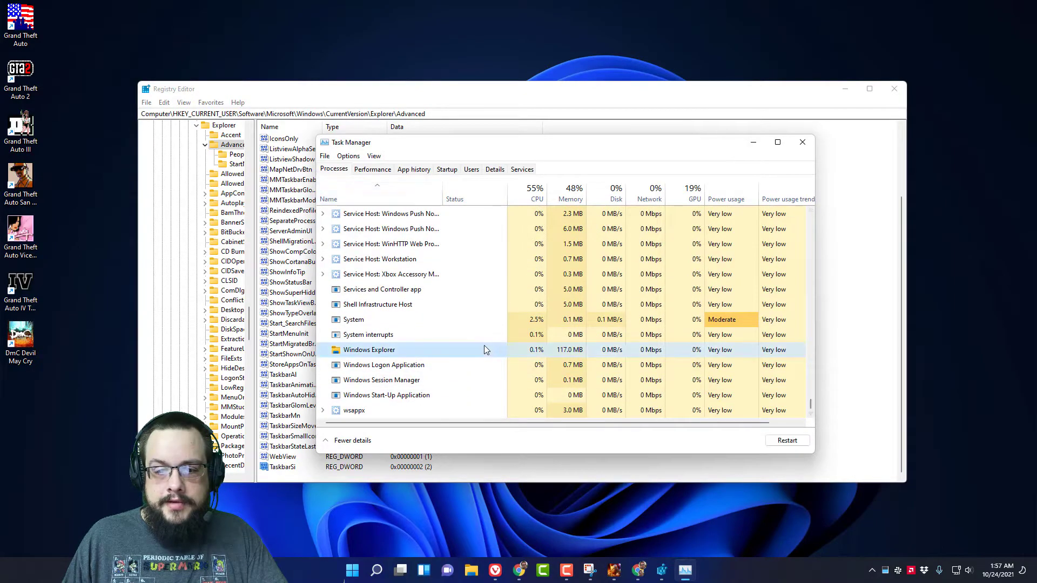
{"action": "left_click", "coordinate": [787, 440]}
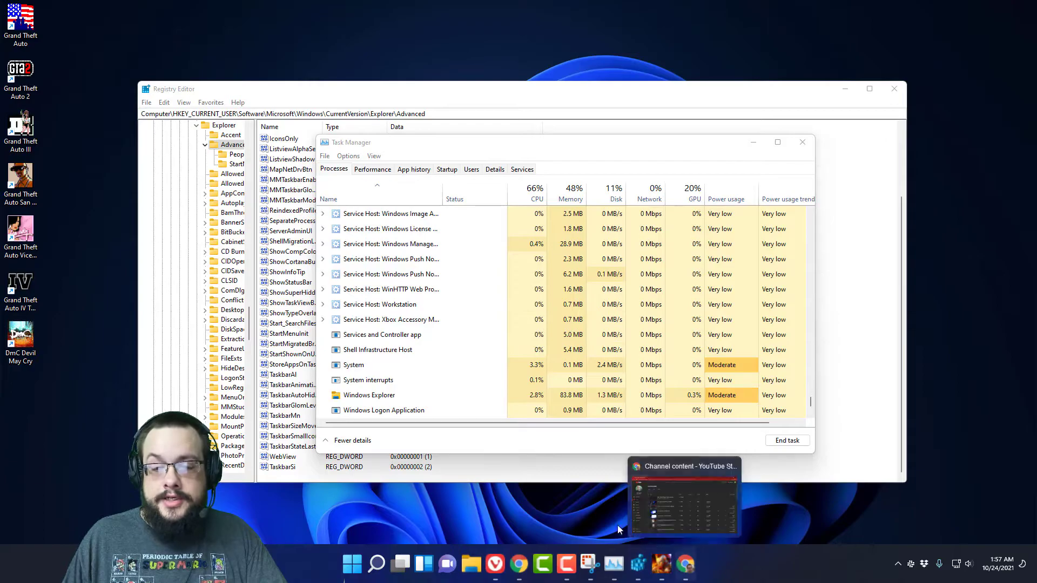
Step: Change TaskbarSi's value data to 0
{"action": "double_click", "coordinate": [284, 468]}
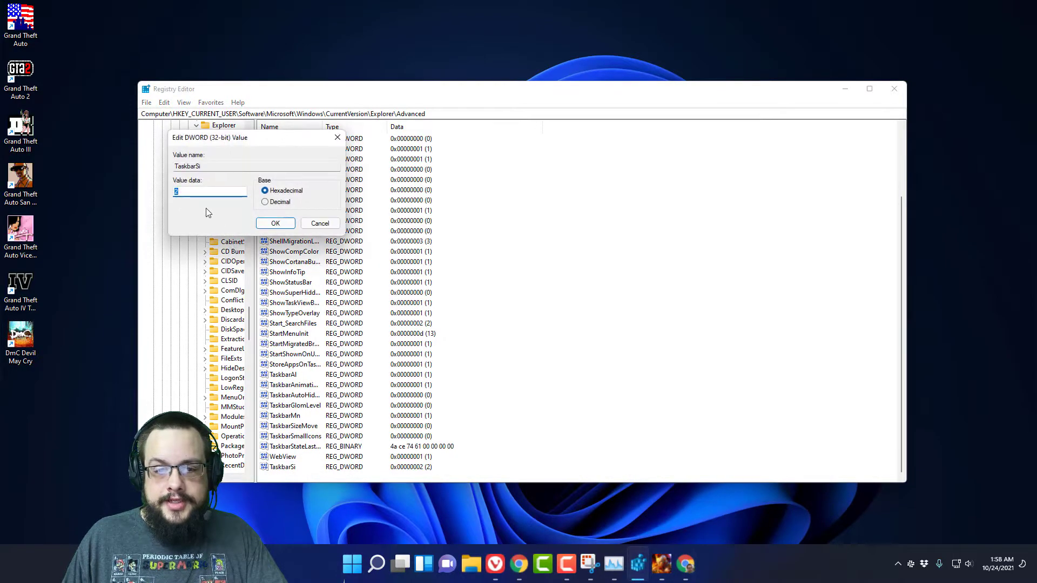
{"action": "type", "text": "0"}
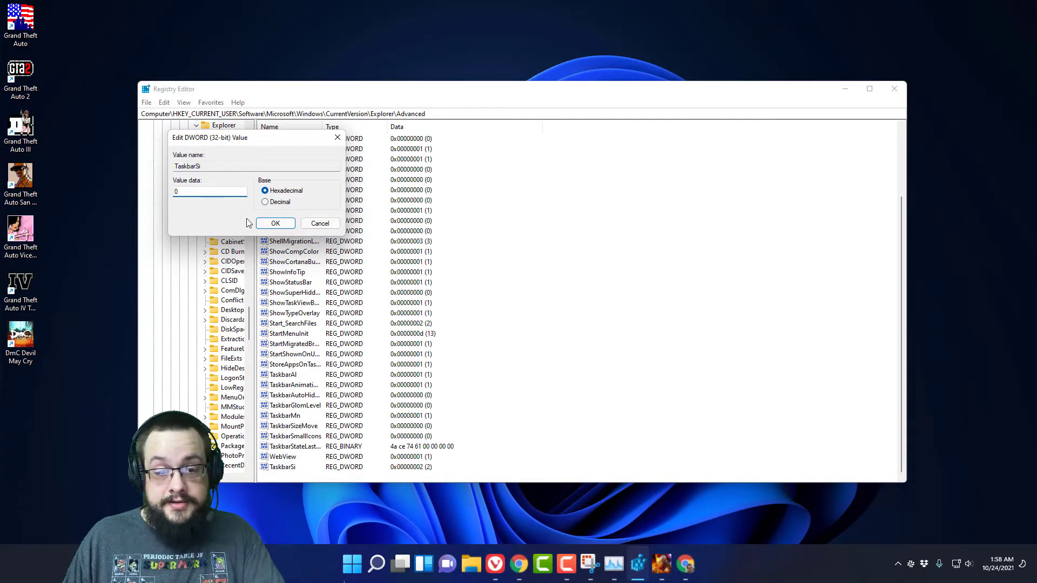
{"action": "left_click", "coordinate": [277, 221]}
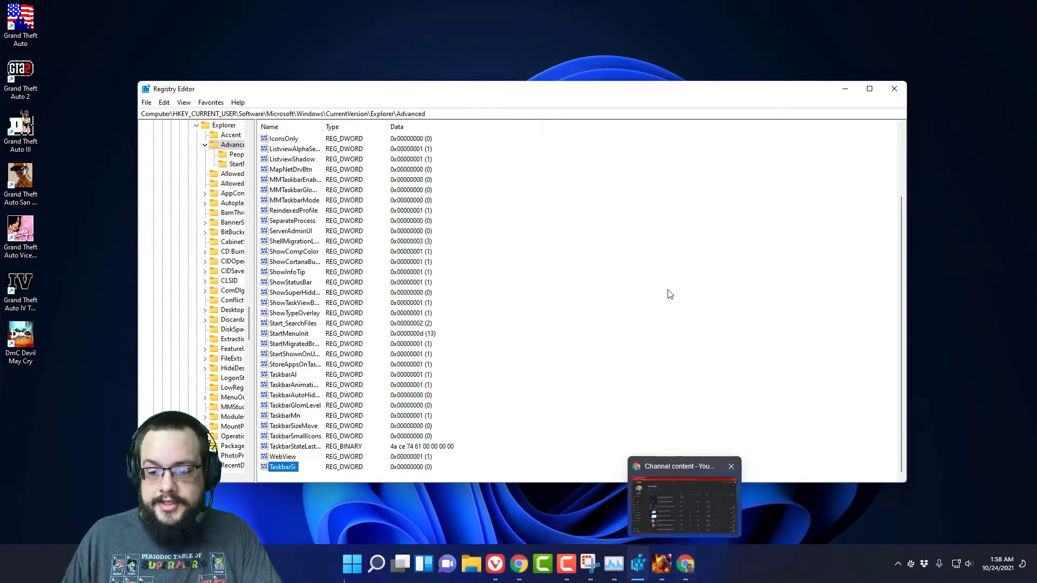
Step: Restart Windows Explorer from Task Manager to apply the value 0
{"action": "left_click_drag", "start_coordinate": [643, 90], "coordinate": [651, 207]}
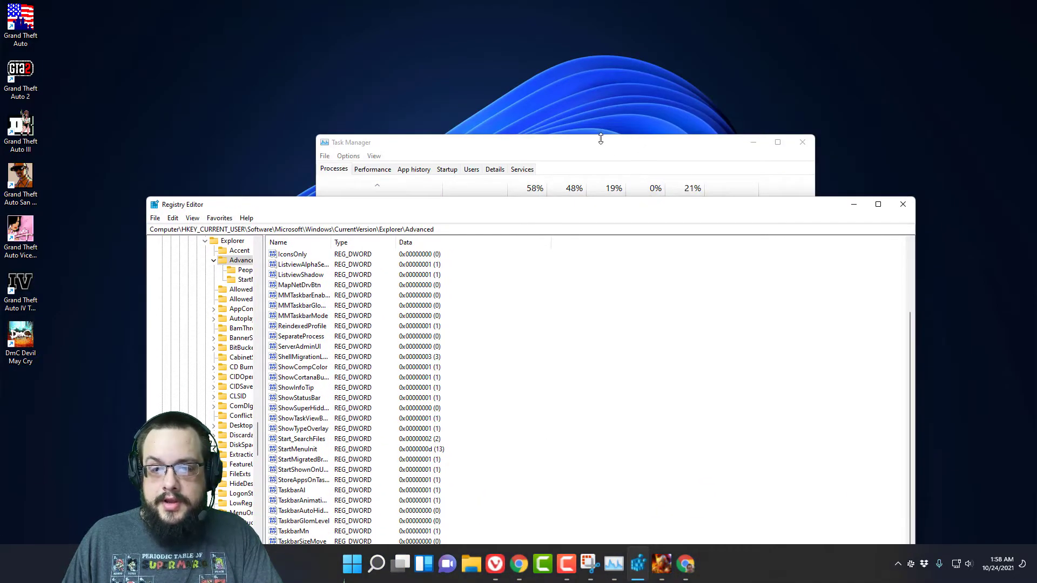
{"action": "left_click", "coordinate": [600, 135]}
{"action": "left_click", "coordinate": [393, 364]}
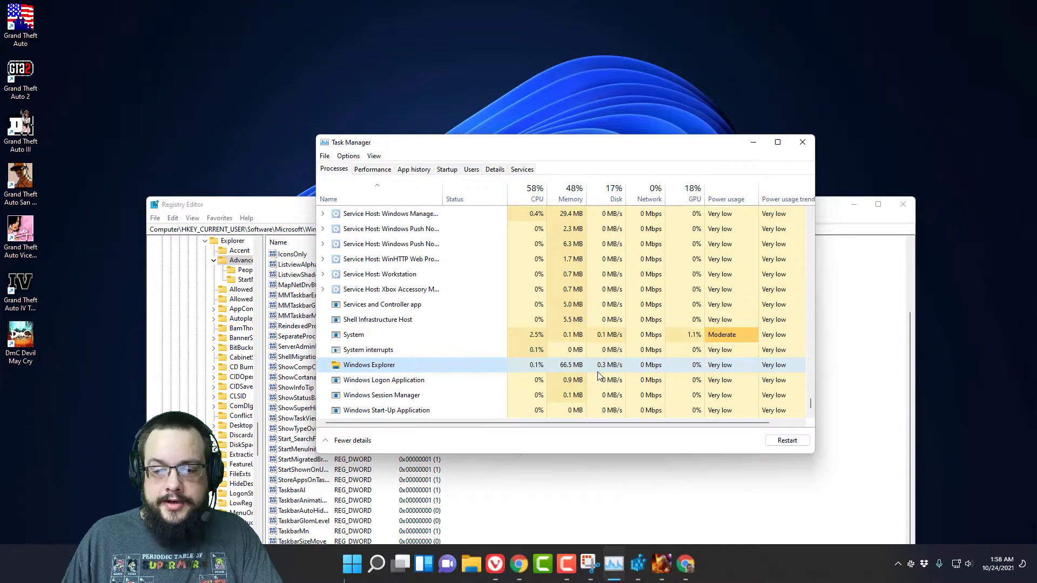
{"action": "left_click", "coordinate": [787, 441]}
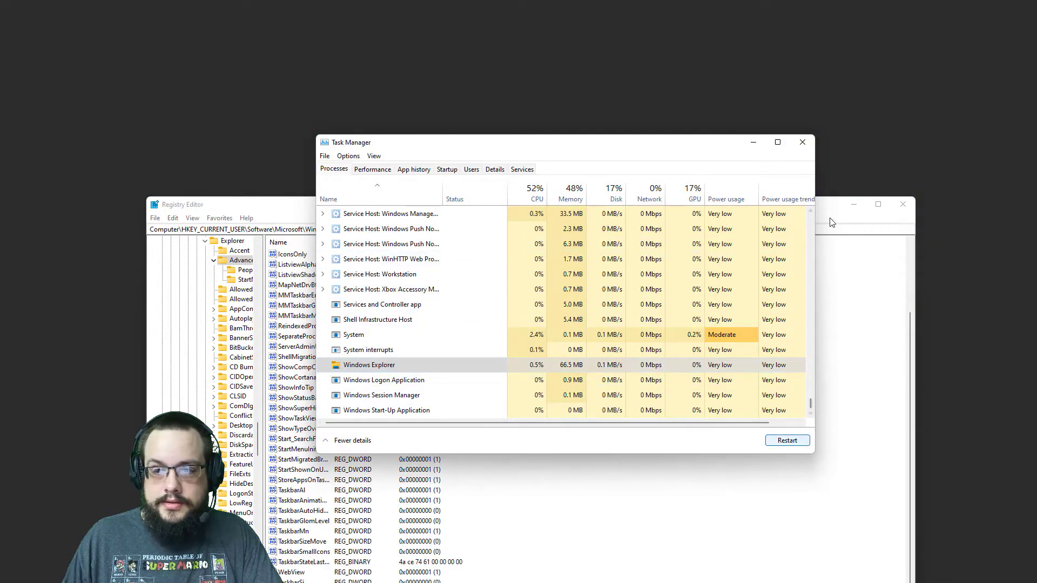
{"action": "left_click_drag", "start_coordinate": [827, 205], "coordinate": [805, 95]}
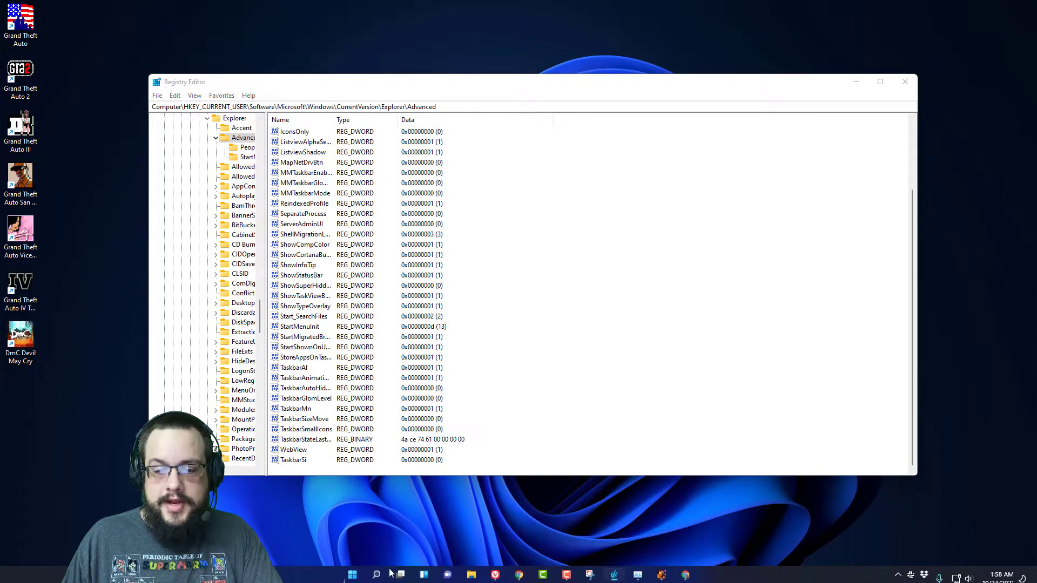
Step: Change TaskbarSi's value data back to 1
{"action": "double_click", "coordinate": [301, 460]}
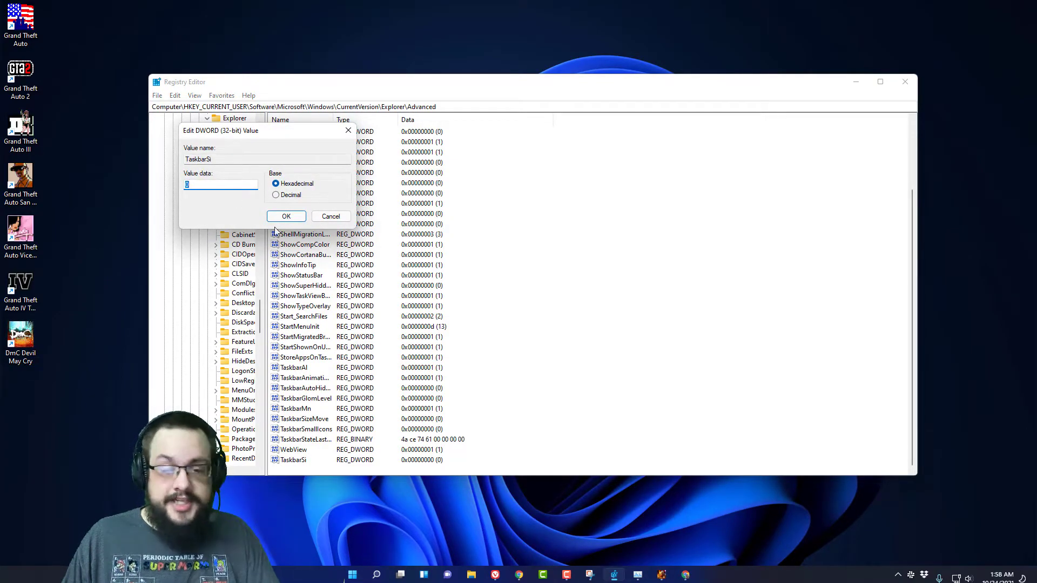
{"action": "type", "text": "1"}
{"action": "left_click", "coordinate": [292, 218]}
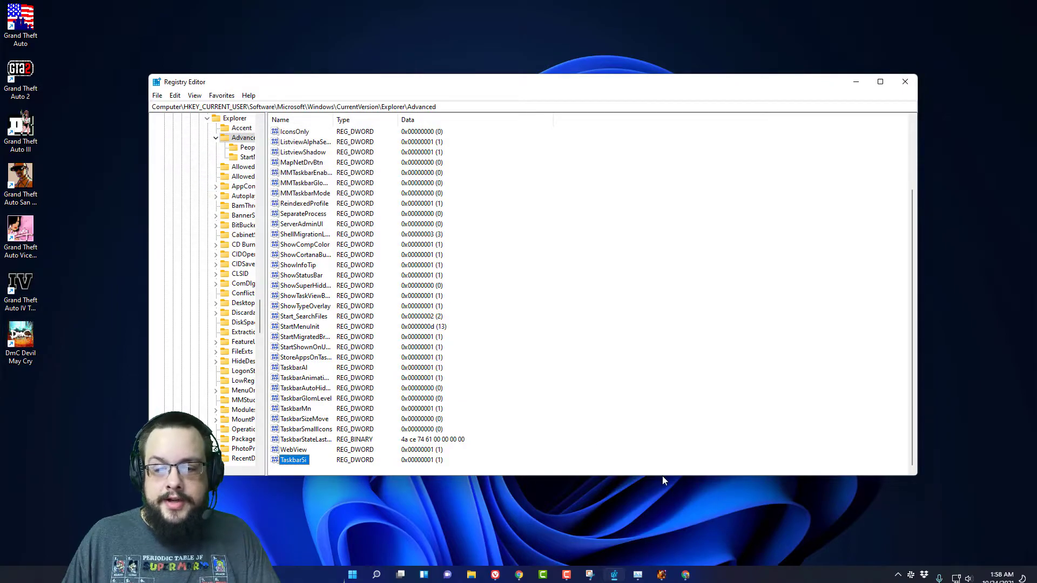
Step: Restart Windows Explorer via its context menu in Task Manager
{"action": "mouse_move", "coordinate": [642, 576]}
{"action": "left_click", "coordinate": [626, 527]}
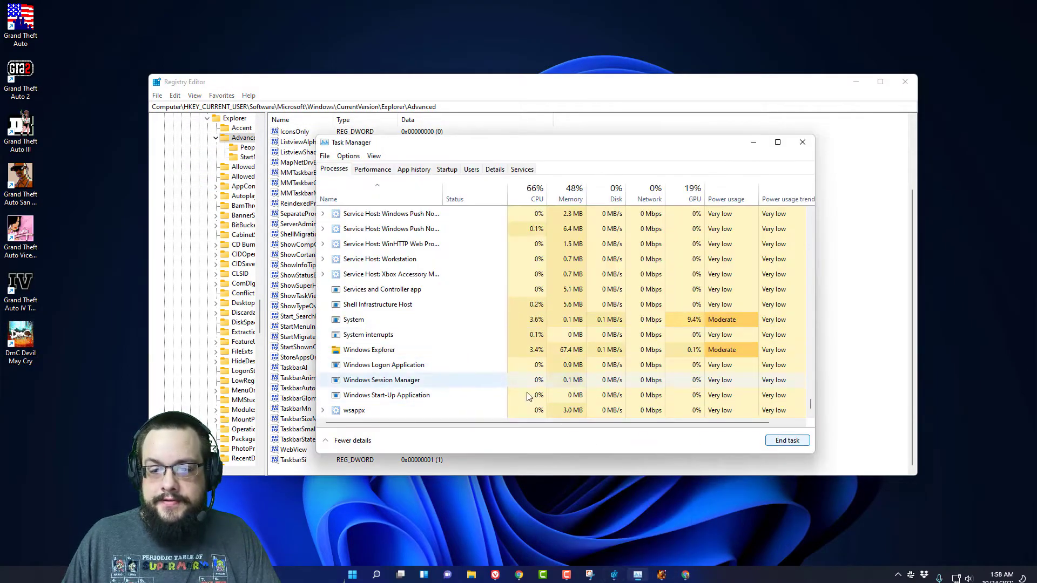
{"action": "right_click", "coordinate": [342, 352]}
{"action": "left_click", "coordinate": [392, 366]}
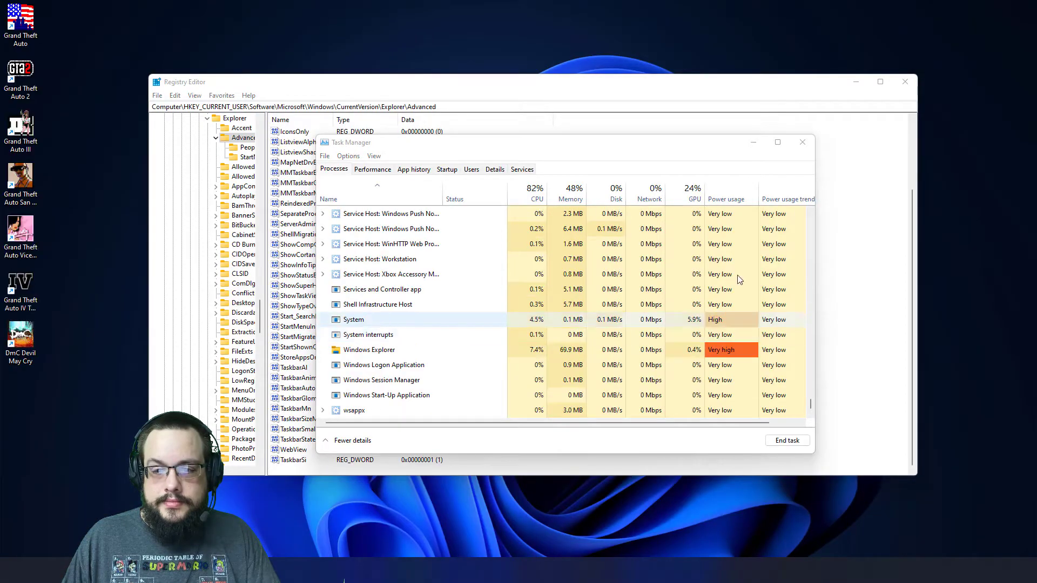
Step: Close Task Manager and Registry Editor
{"action": "left_click", "coordinate": [802, 142]}
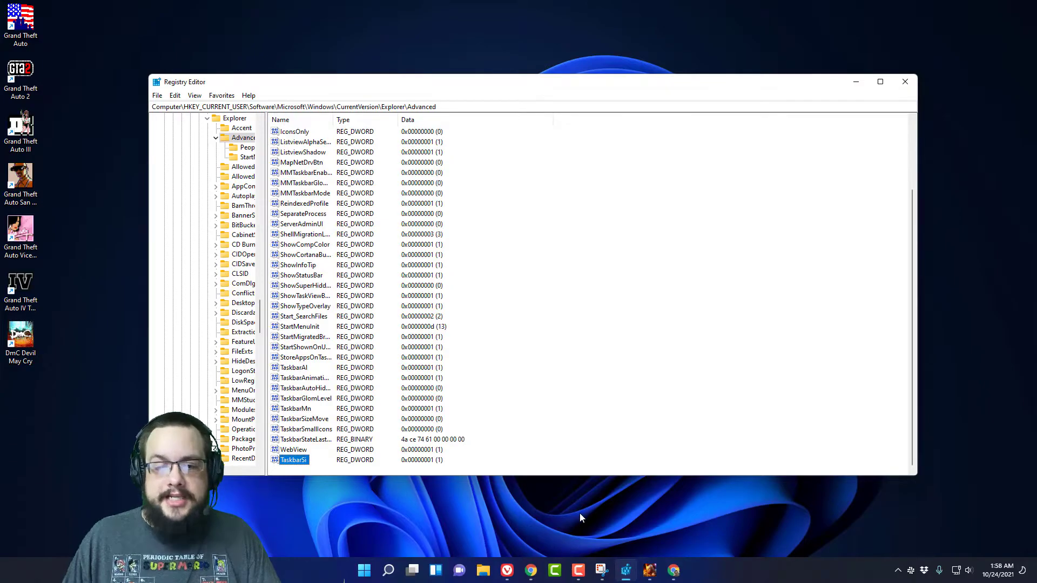
{"action": "left_click", "coordinate": [548, 454]}
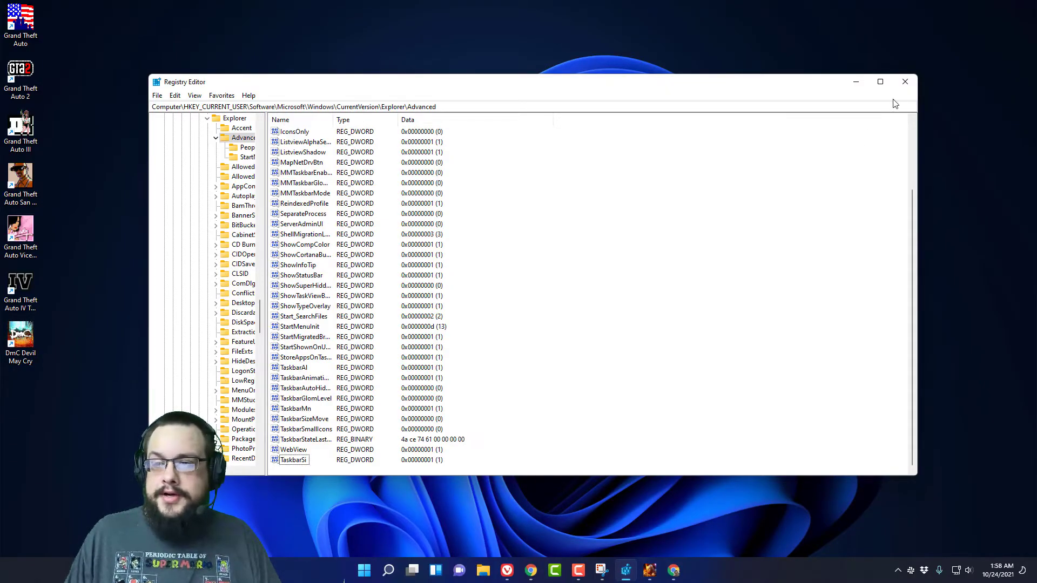
{"action": "left_click", "coordinate": [897, 83]}
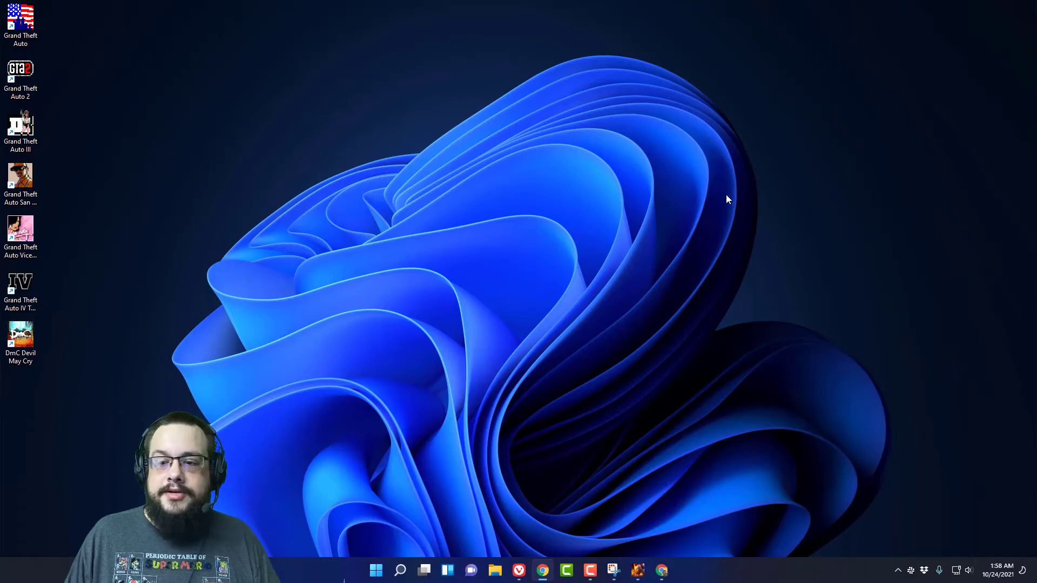